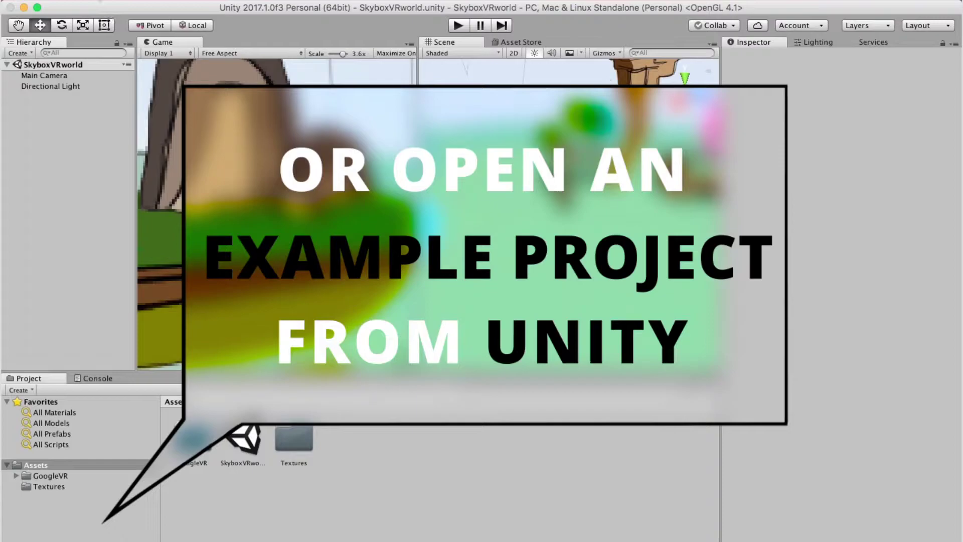
# Open Unity's File menu in the SkyboxVRworld project.
pyautogui.click(83, 1)
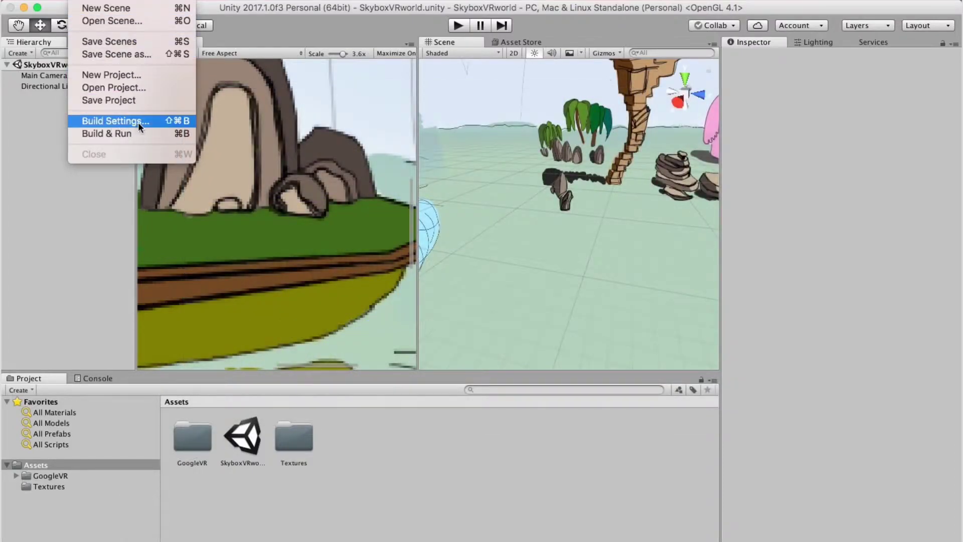
# Open Build Settings and select iOS in the Platform list.
pyautogui.click(138, 123)
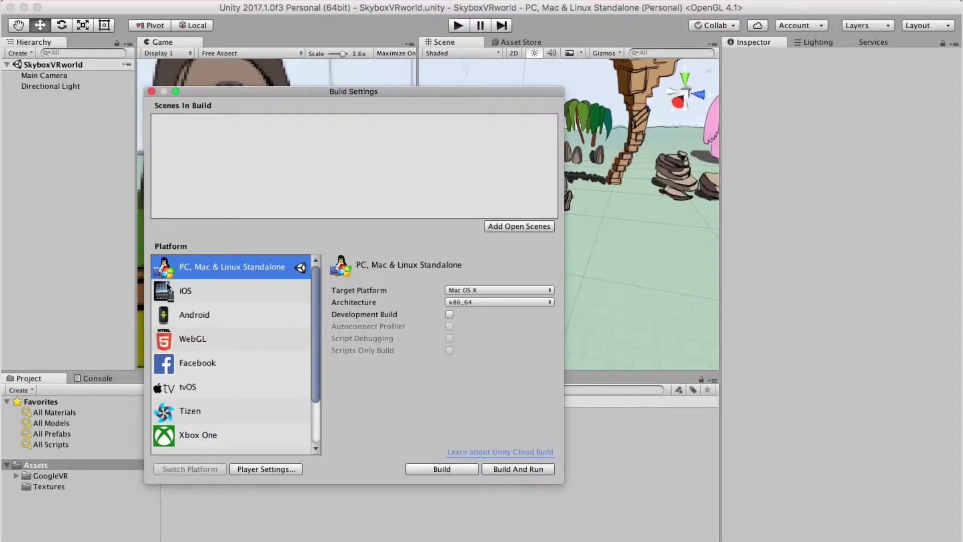
pyautogui.click(216, 296)
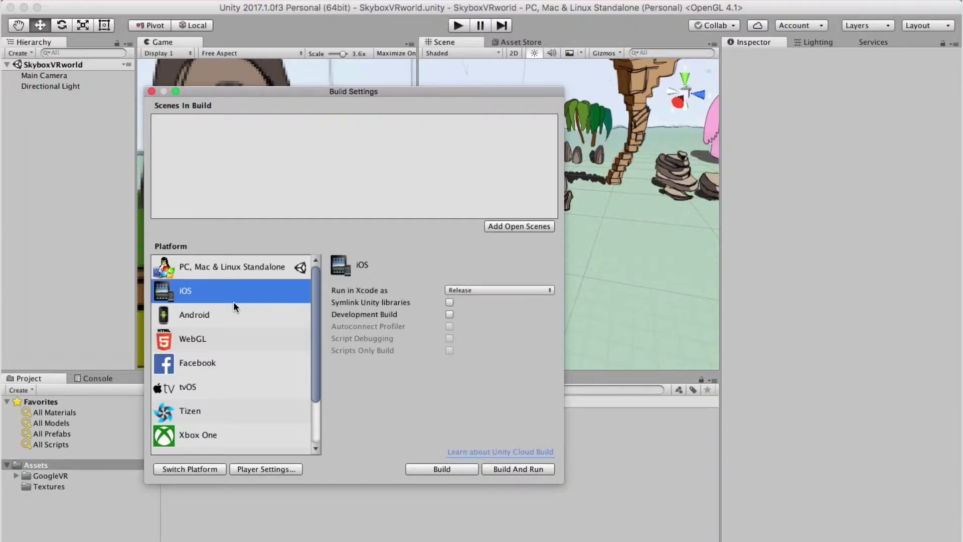
# Switch the build target to iOS and add the open SkyboxVRworld scene to the build.
pyautogui.click(196, 470)
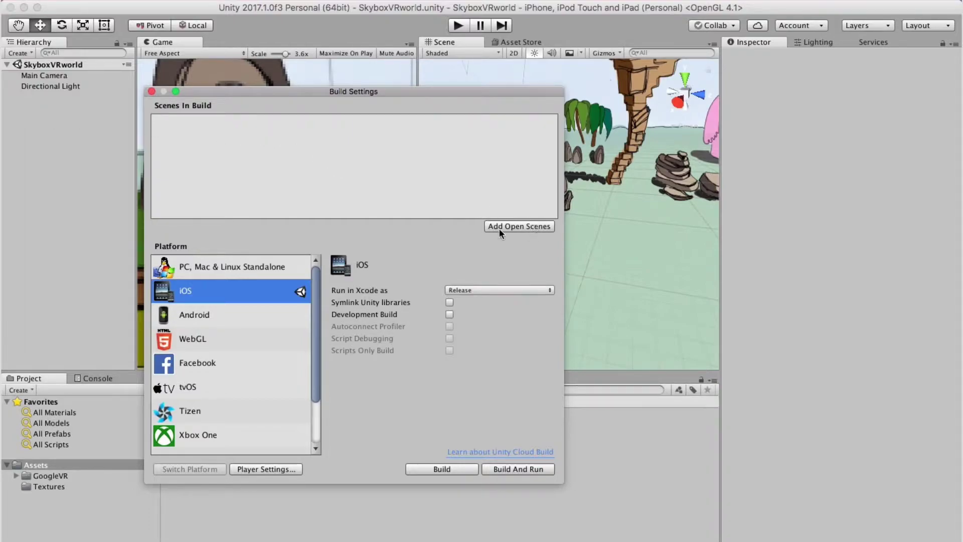
pyautogui.click(517, 228)
# In iOS Player Settings, enable Virtual Reality Supported and add Cardboard as the VR SDK.
pyautogui.click(274, 468)
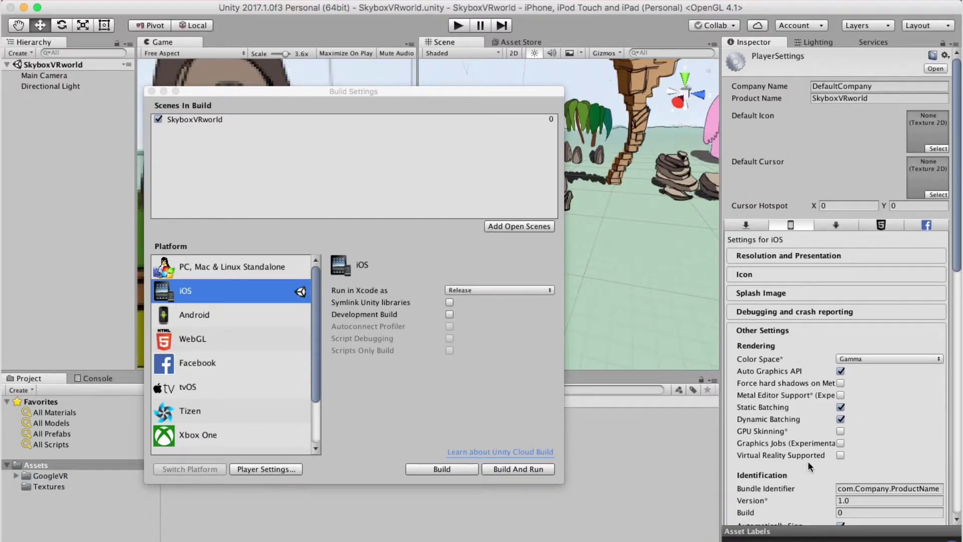
pyautogui.click(841, 456)
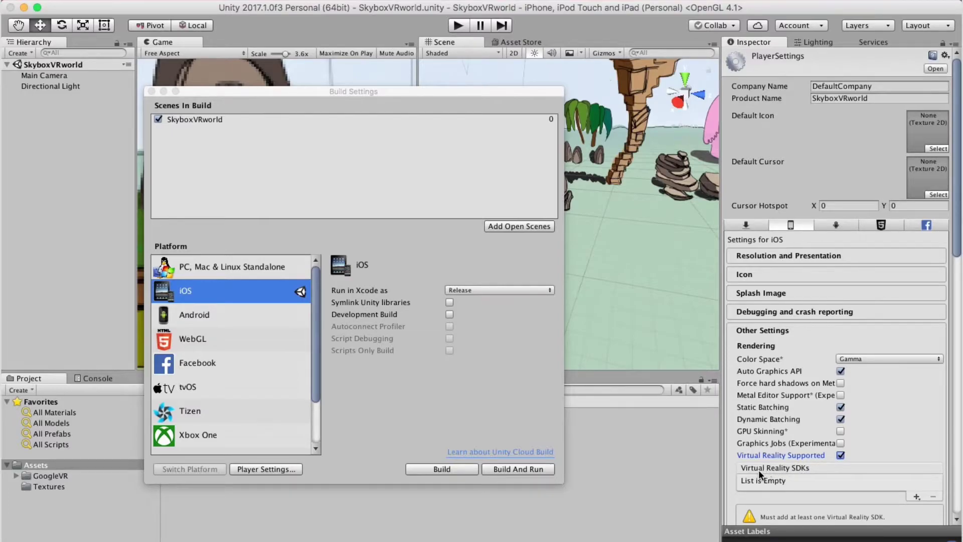
pyautogui.click(916, 496)
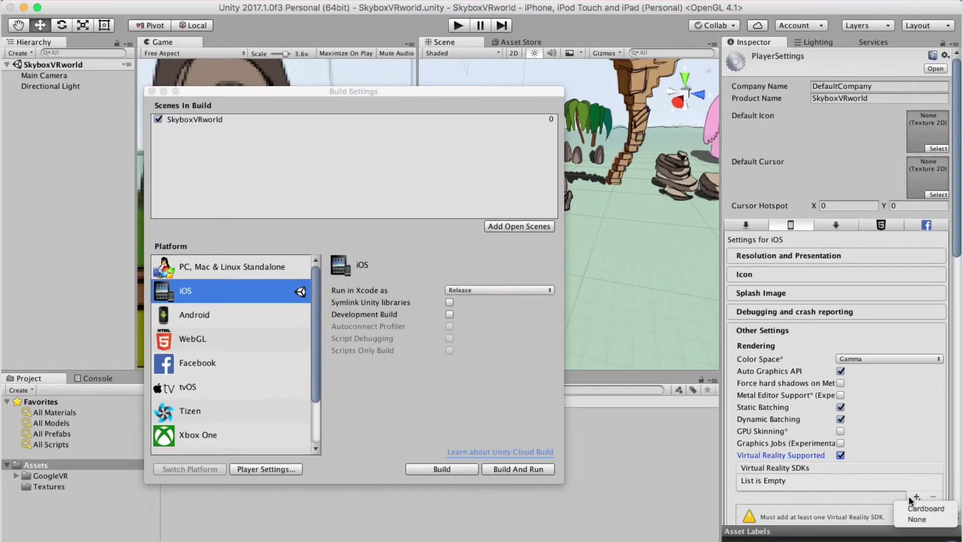
pyautogui.click(918, 509)
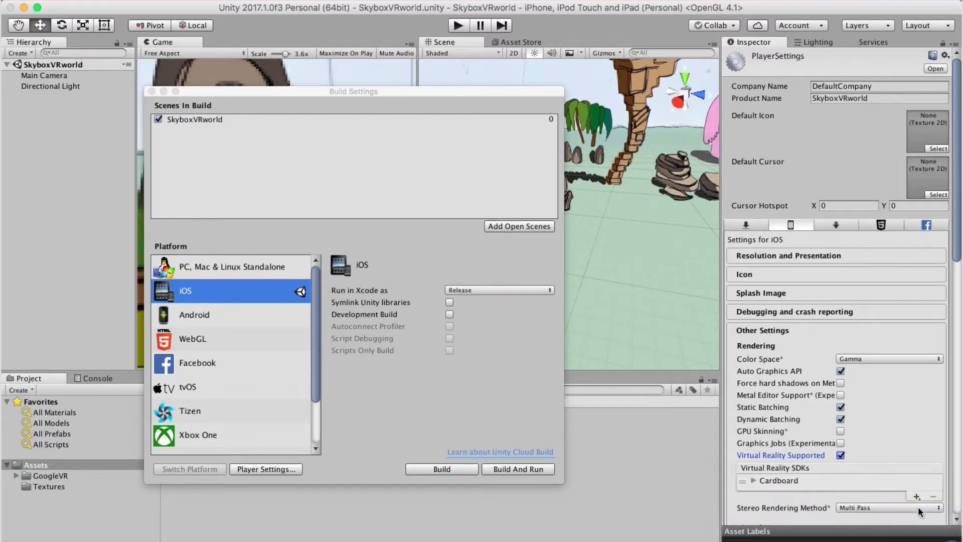
pyautogui.scroll(-3, 902, 478)
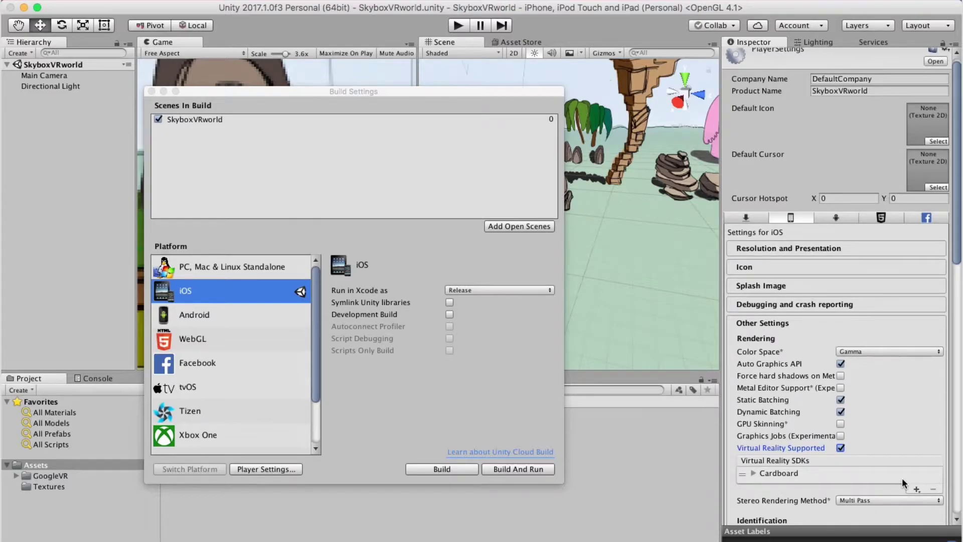
pyautogui.scroll(-5, 902, 478)
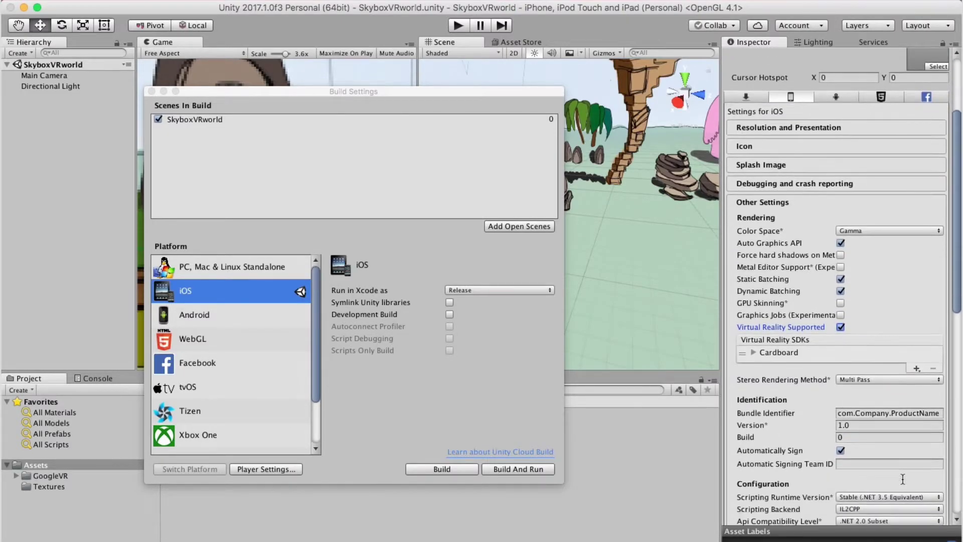
pyautogui.scroll(-1, 903, 478)
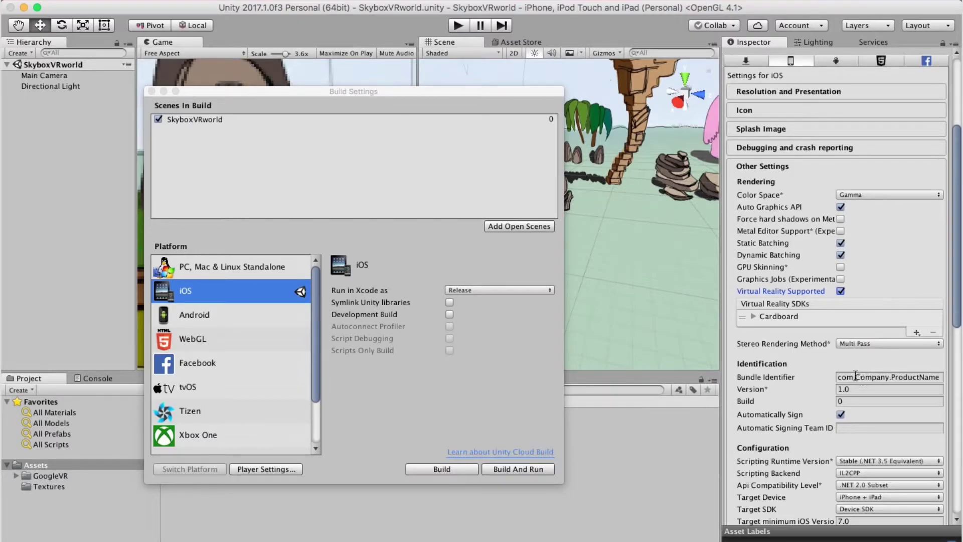
# Replace Company.ProductName so the bundle identifier reads com.vroxygen.vrworldios.
pyautogui.moveTo(856, 378); pyautogui.dragTo(940, 384)
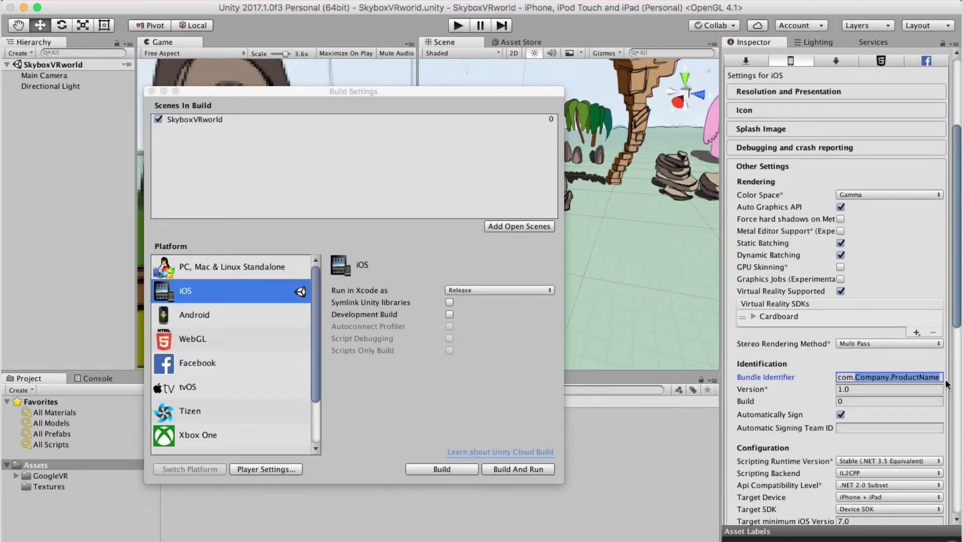
pyautogui.write('vroxygen')
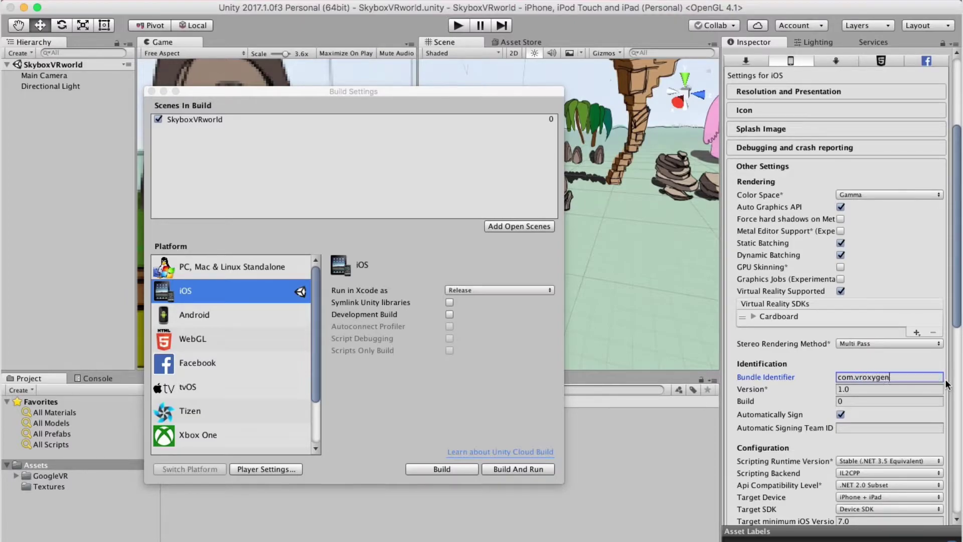
pyautogui.write('.vrwol')
pyautogui.press('BackSpace')
pyautogui.write('rldios')
pyautogui.click(865, 483)
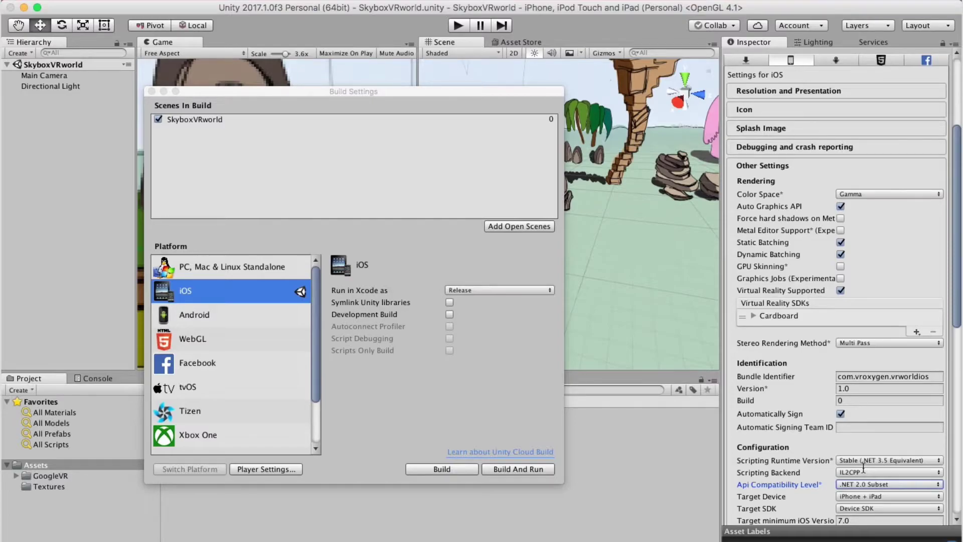
# Start the iOS build and create a new Build folder inside SkyboxVRworld as its destination.
pyautogui.click(442, 468)
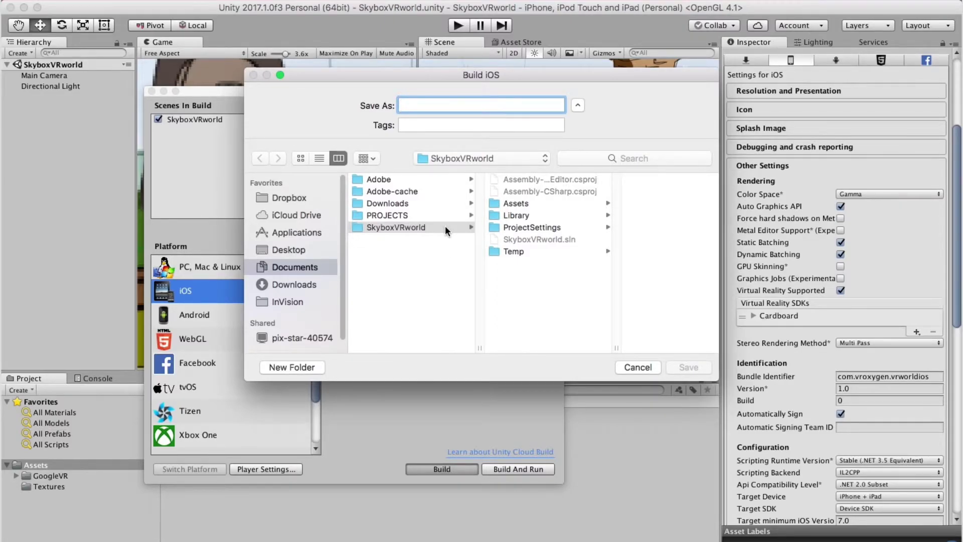
pyautogui.click(445, 227)
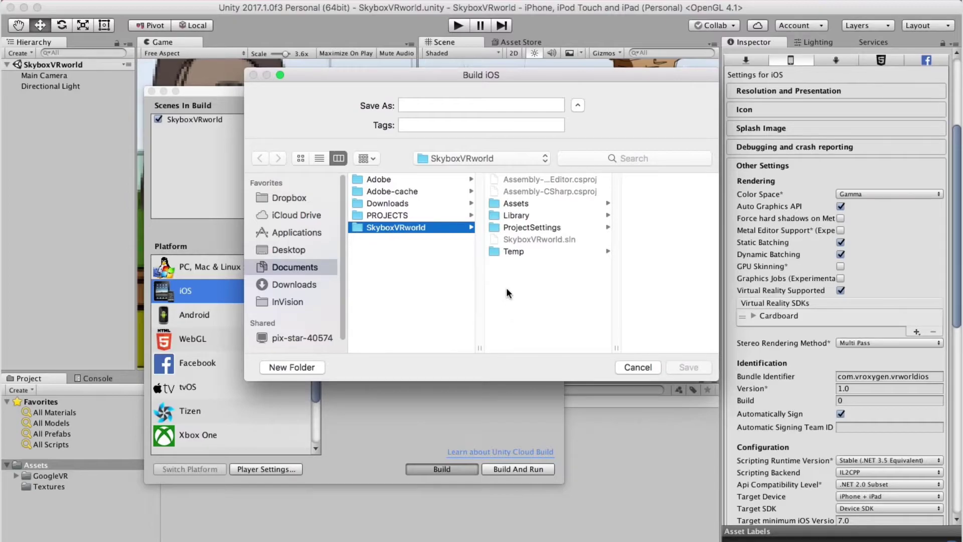
pyautogui.click(314, 368)
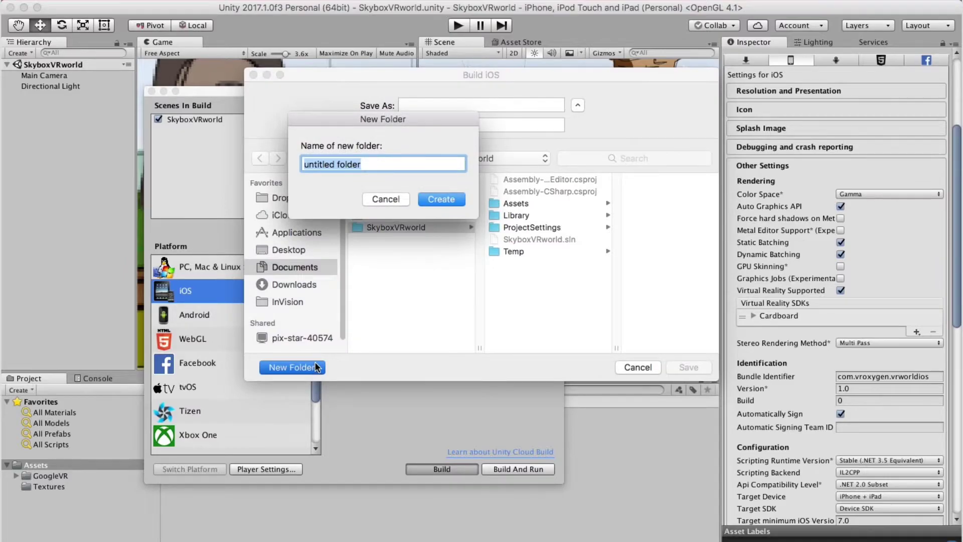
pyautogui.write('Build')
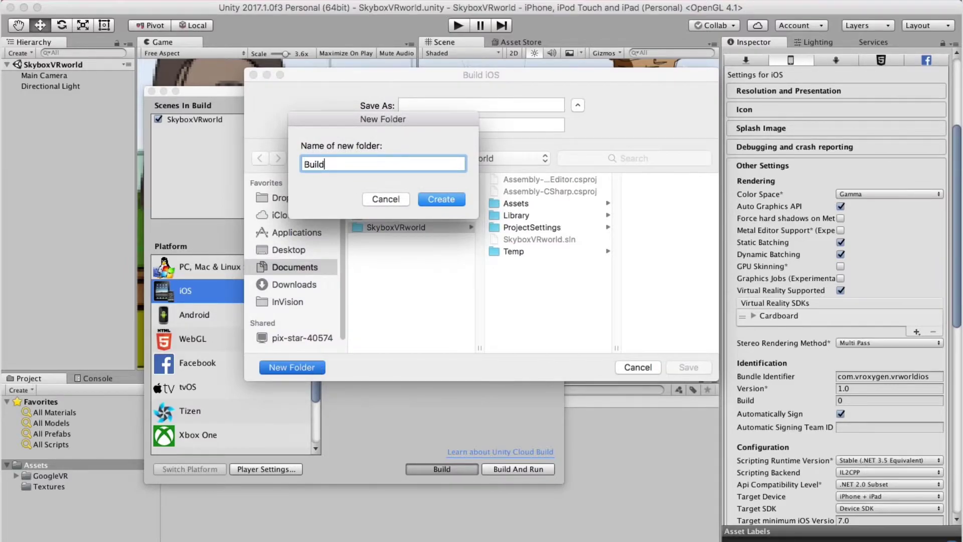
pyautogui.press('Return')
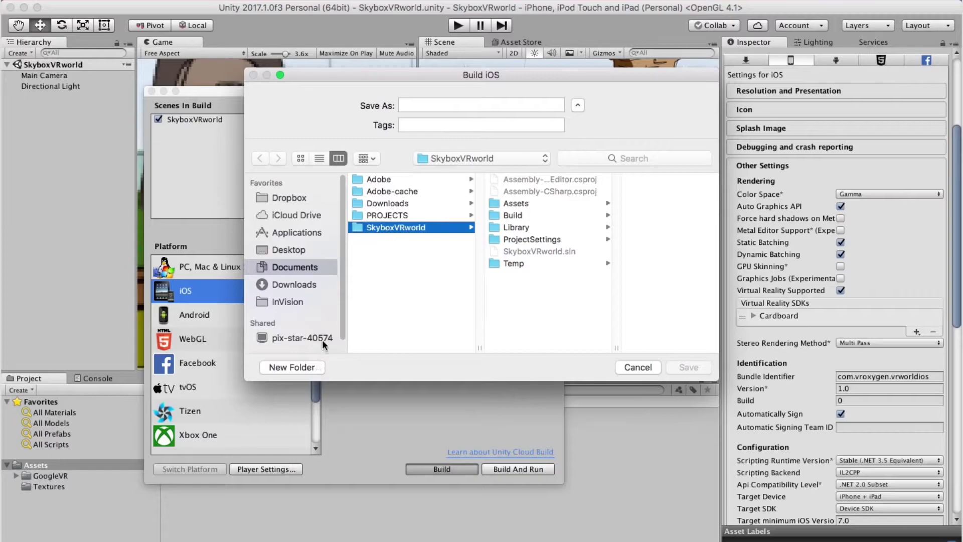
pyautogui.click(519, 215)
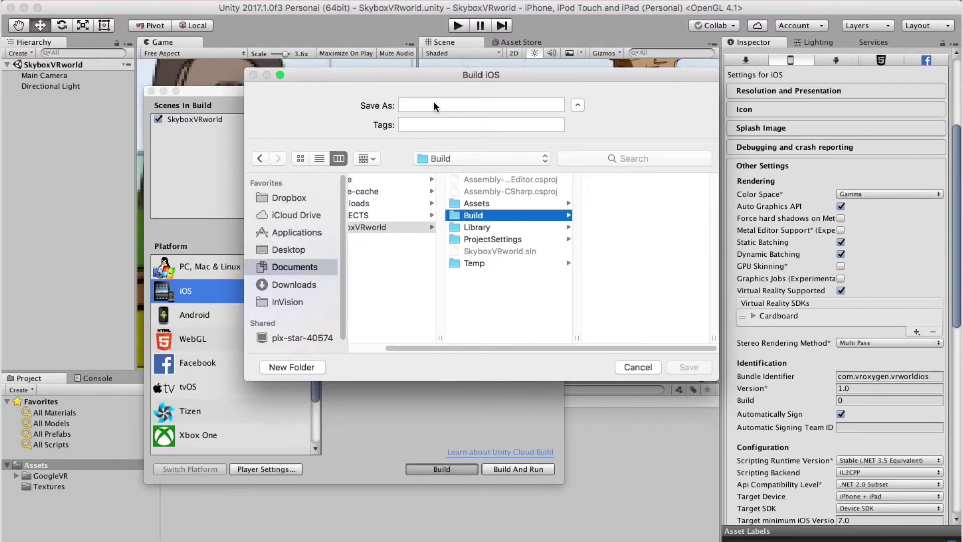
# Name the export vrworld-ios and save it into the Build folder.
pyautogui.click(417, 104)
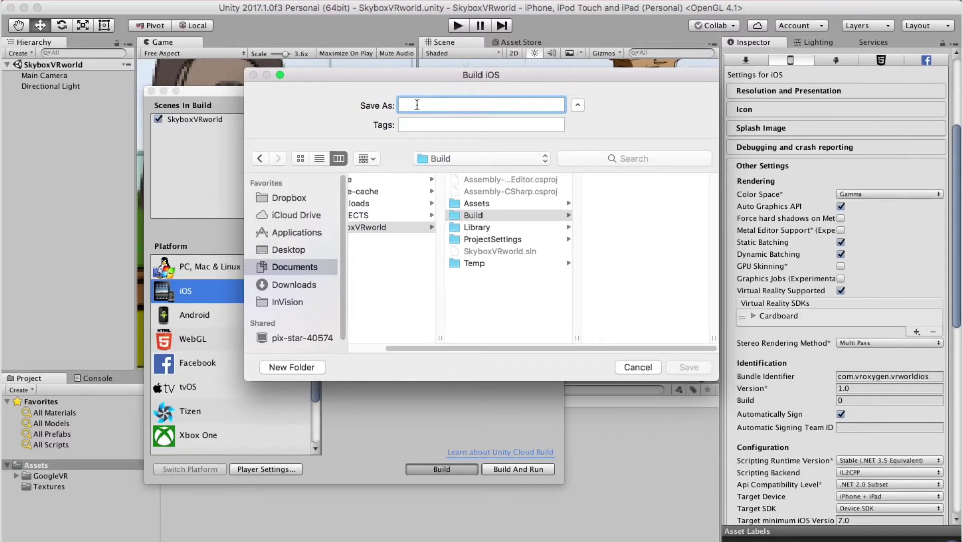
pyautogui.write('vr')
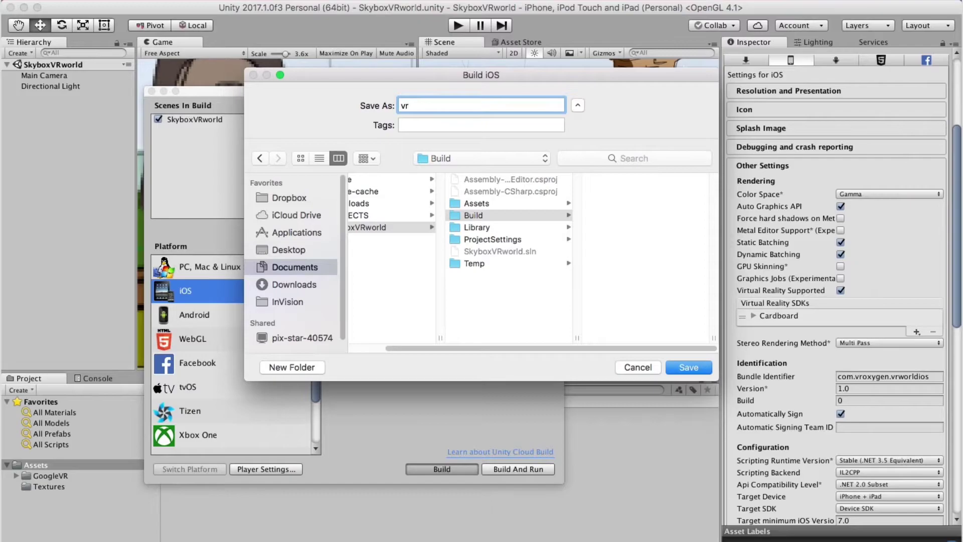
pyautogui.write('worldios')
pyautogui.click(432, 105)
pyautogui.write('-')
pyautogui.click(685, 368)
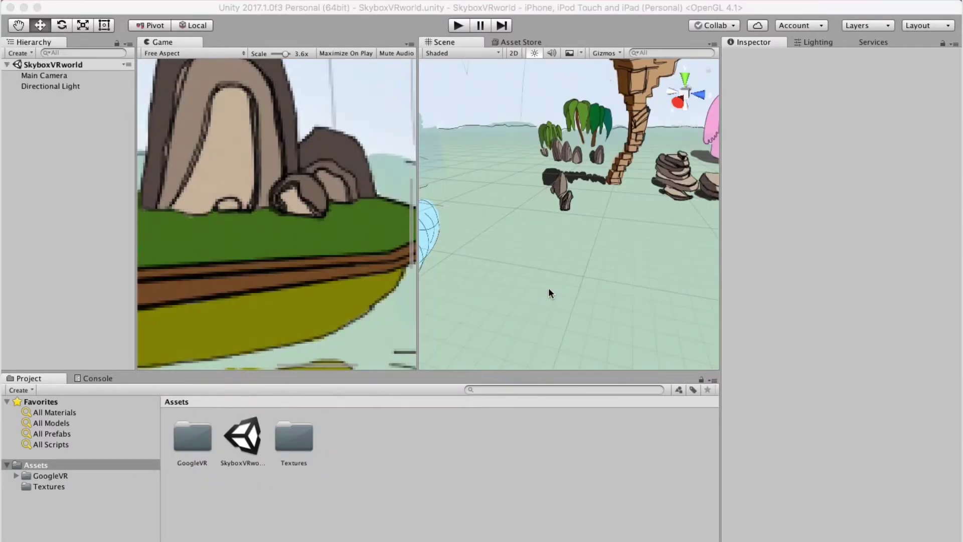
# In Finder, locate Unity-iPhone.xcodeproj inside the Build > vrworld-ios folder.
pyautogui.press('super+Tab')
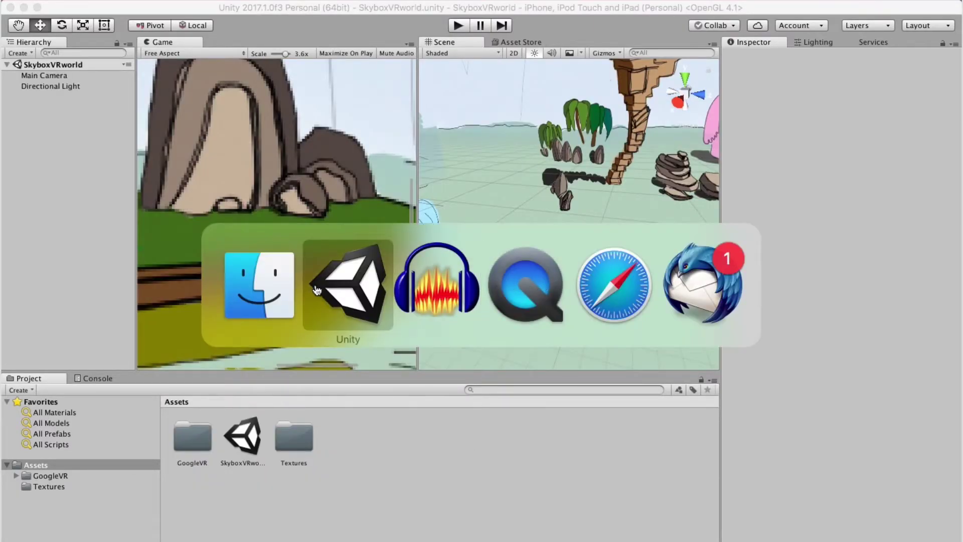
pyautogui.click(251, 284)
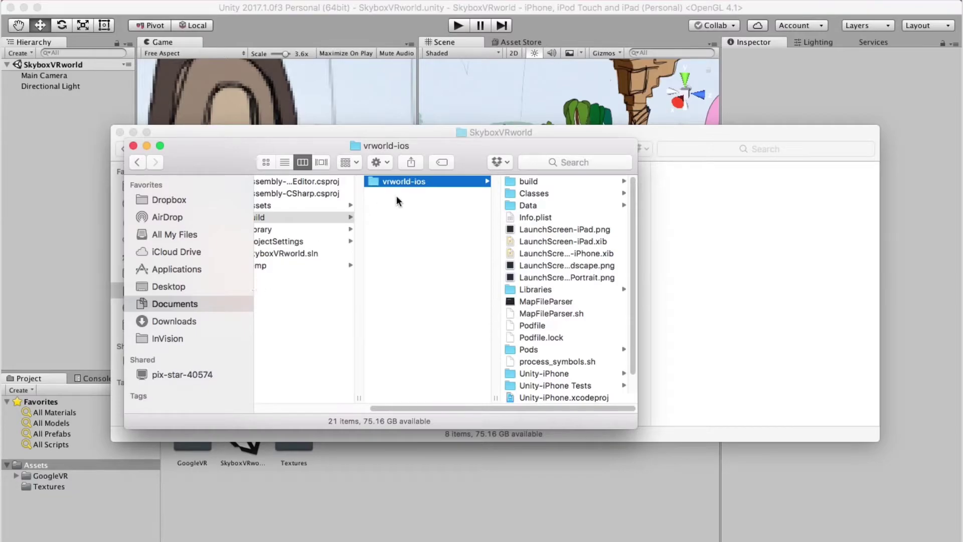
pyautogui.moveTo(458, 155); pyautogui.dragTo(507, 218)
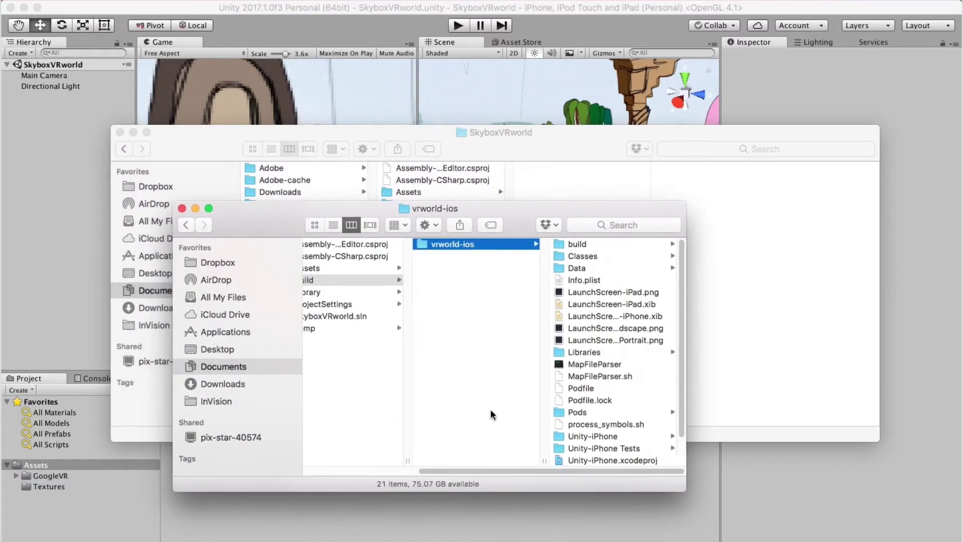
pyautogui.moveTo(459, 471); pyautogui.dragTo(399, 472)
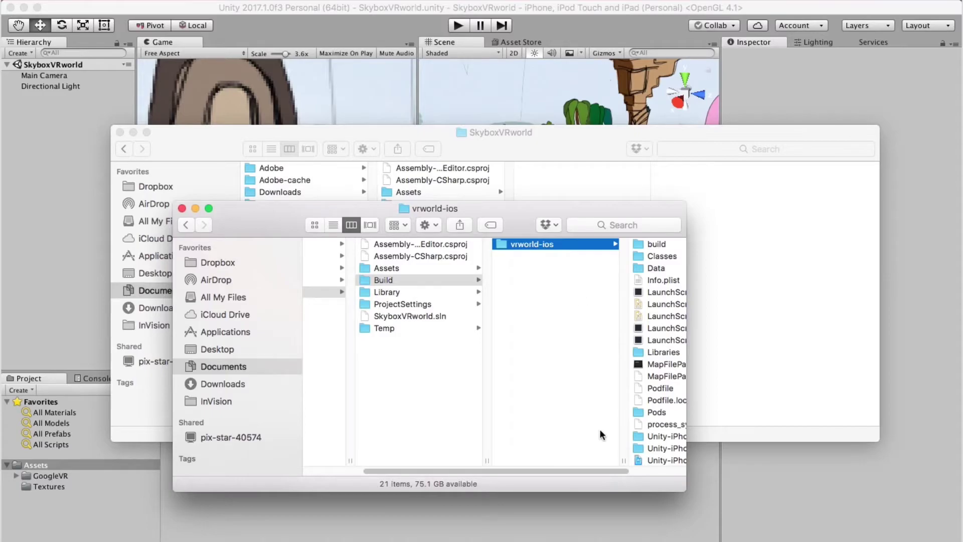
pyautogui.moveTo(612, 472); pyautogui.dragTo(670, 475)
pyautogui.scroll(-1, 613, 388)
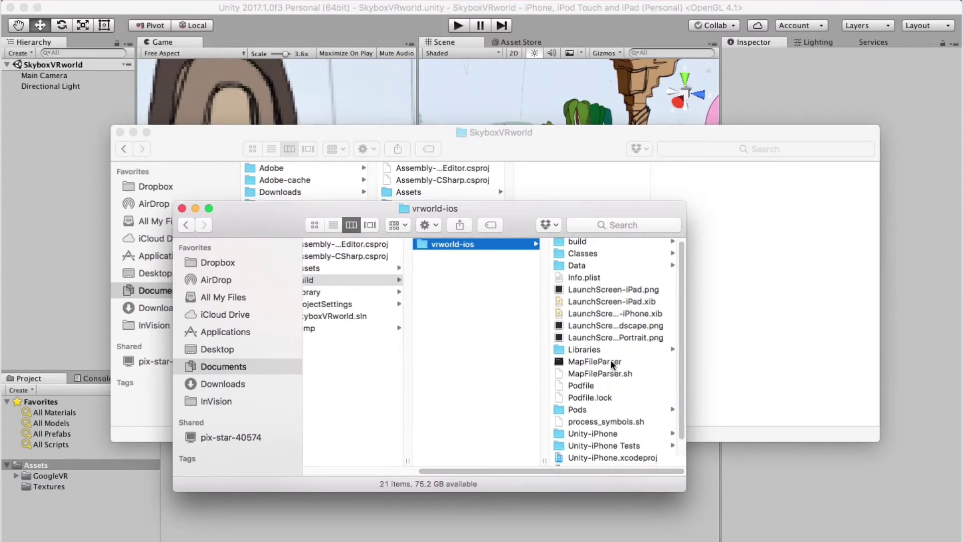
pyautogui.scroll(-3, 601, 385)
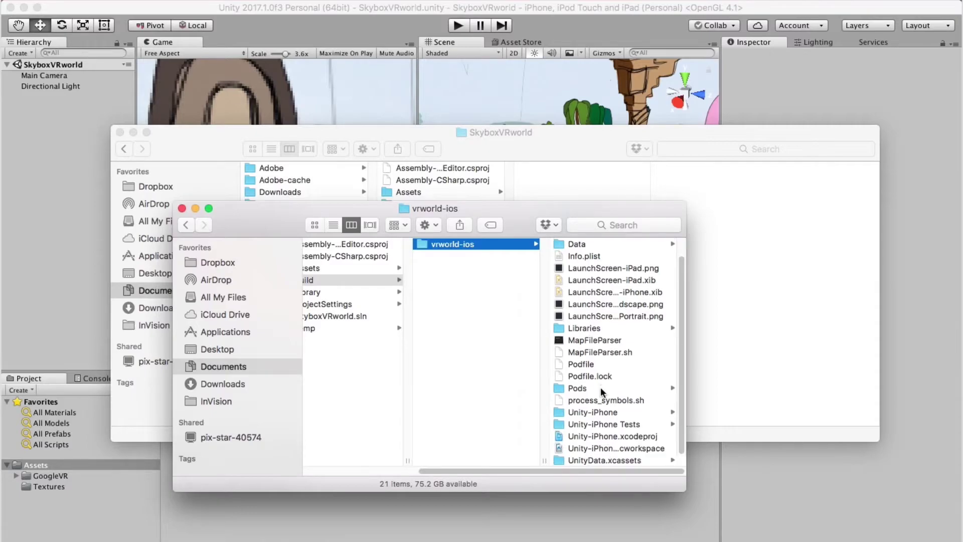
pyautogui.click(609, 436)
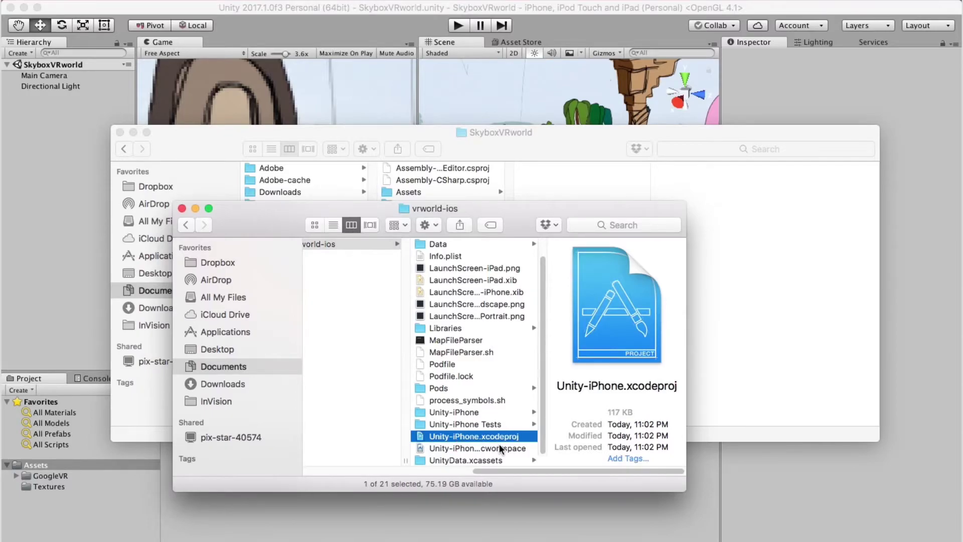
pyautogui.moveTo(513, 208); pyautogui.dragTo(512, 221)
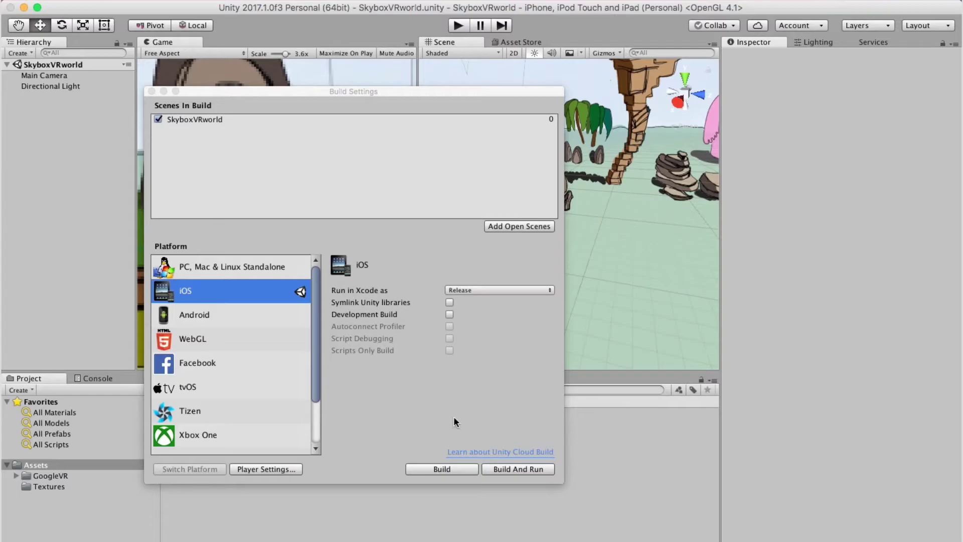
# Build and Run for iOS, replacing the existing vrworld-ios build folder.
pyautogui.click(542, 468)
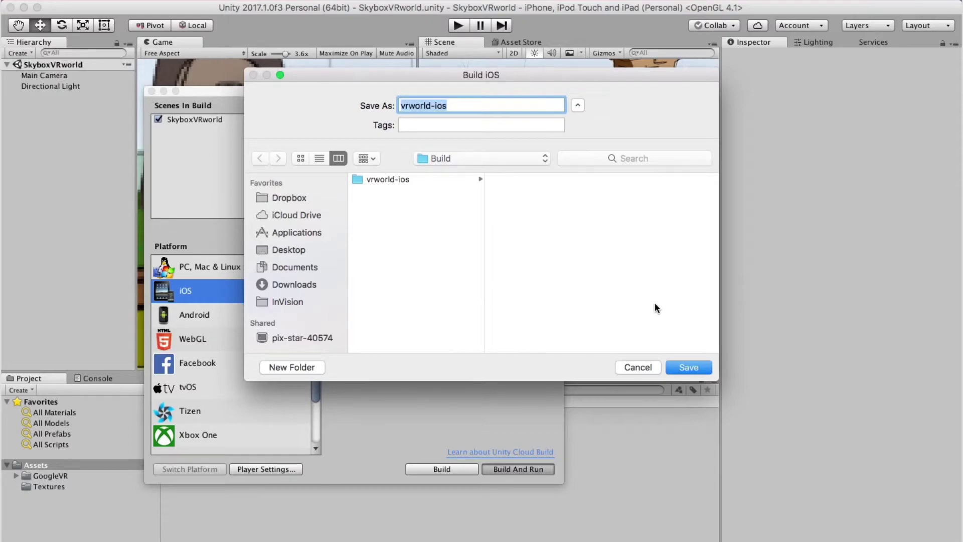
pyautogui.click(694, 368)
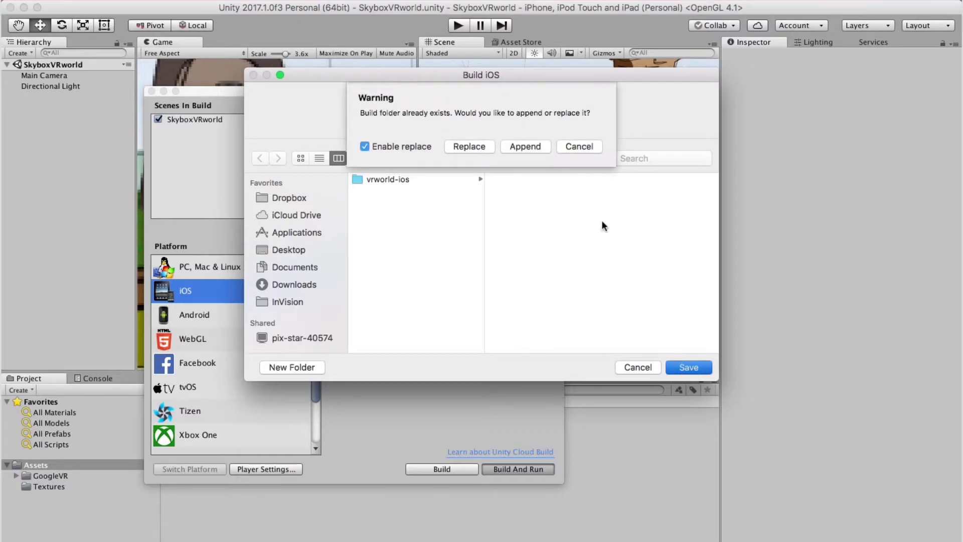
pyautogui.click(469, 146)
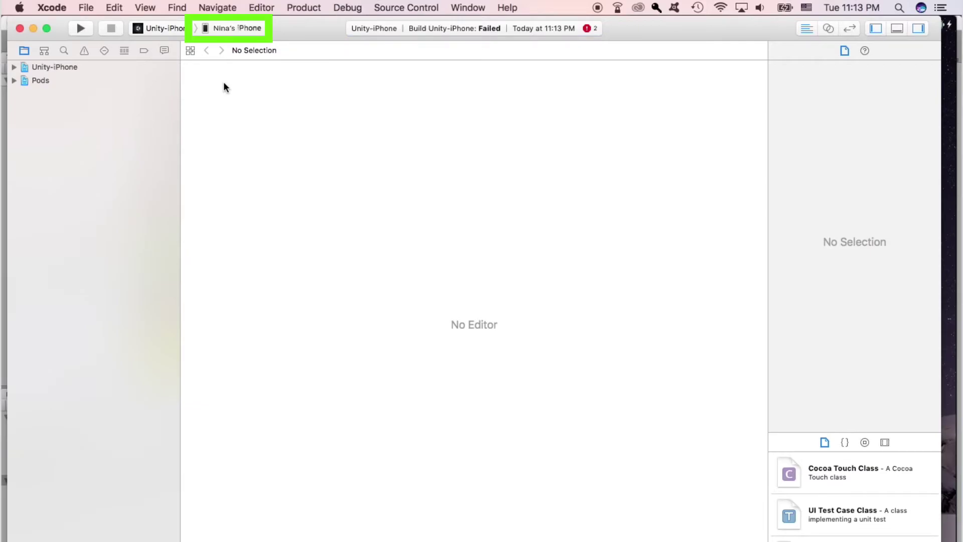
# Set the Unity-iPhone target's signing Team to the Personal Team.
pyautogui.click(98, 70)
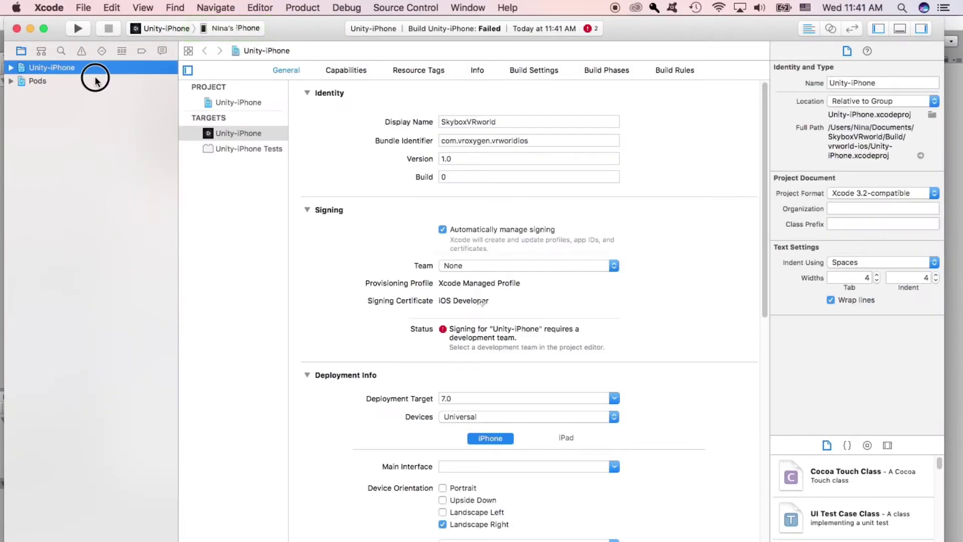
pyautogui.click(83, 52)
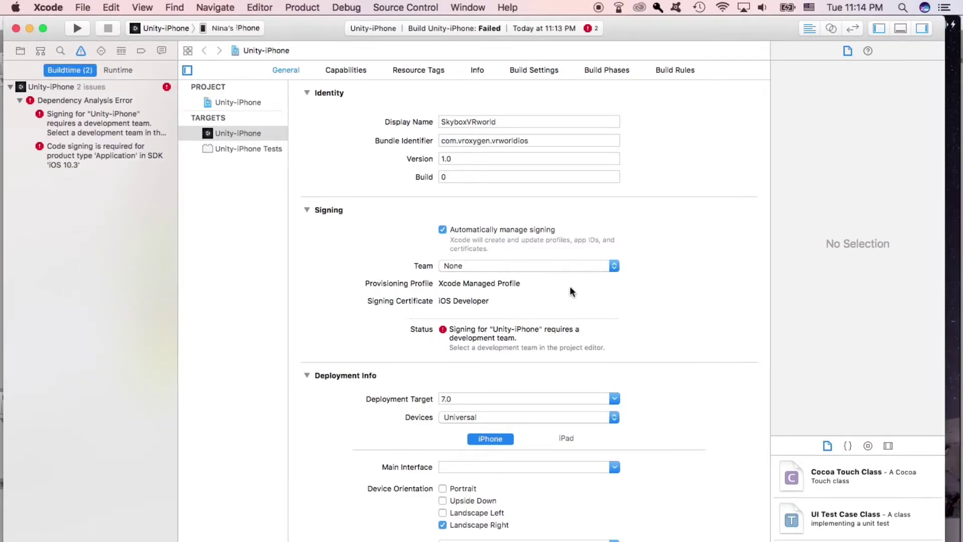
pyautogui.click(616, 267)
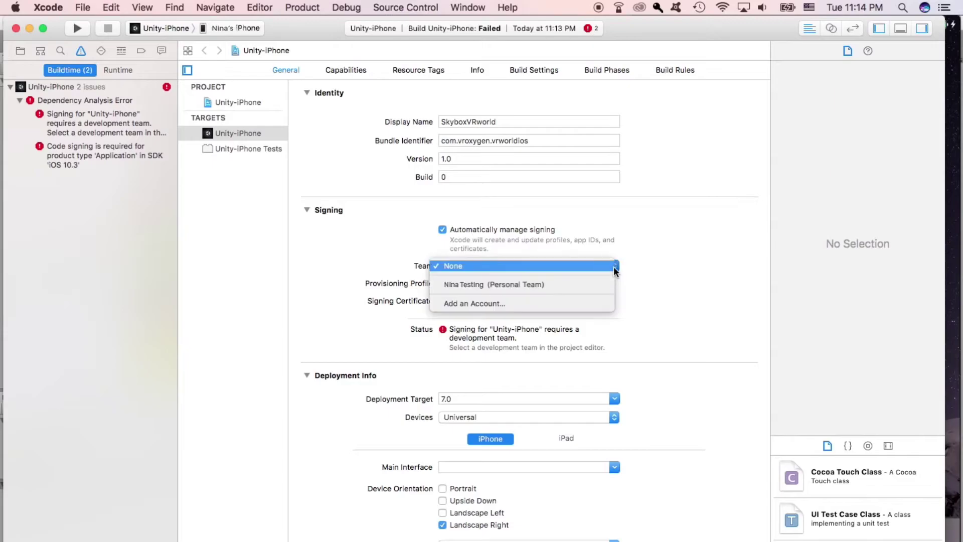
pyautogui.click(596, 286)
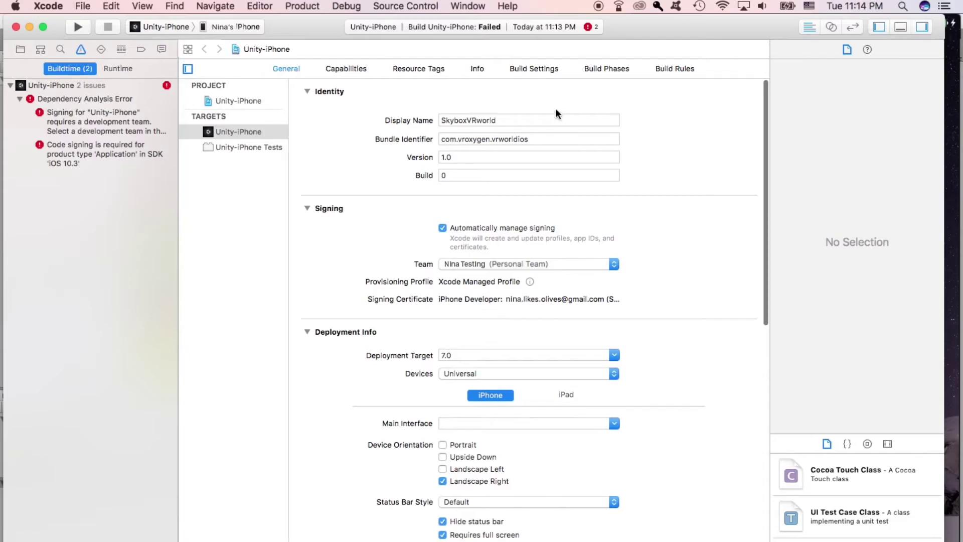
# Set Enable Bitcode to No in the Unity-iPhone target's Build Settings.
pyautogui.click(538, 69)
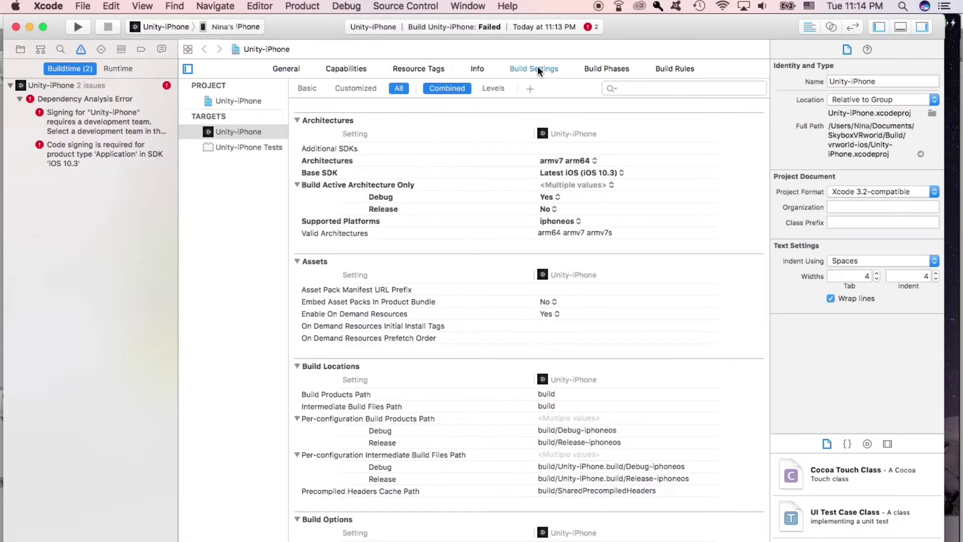
pyautogui.scroll(-10, 487, 341)
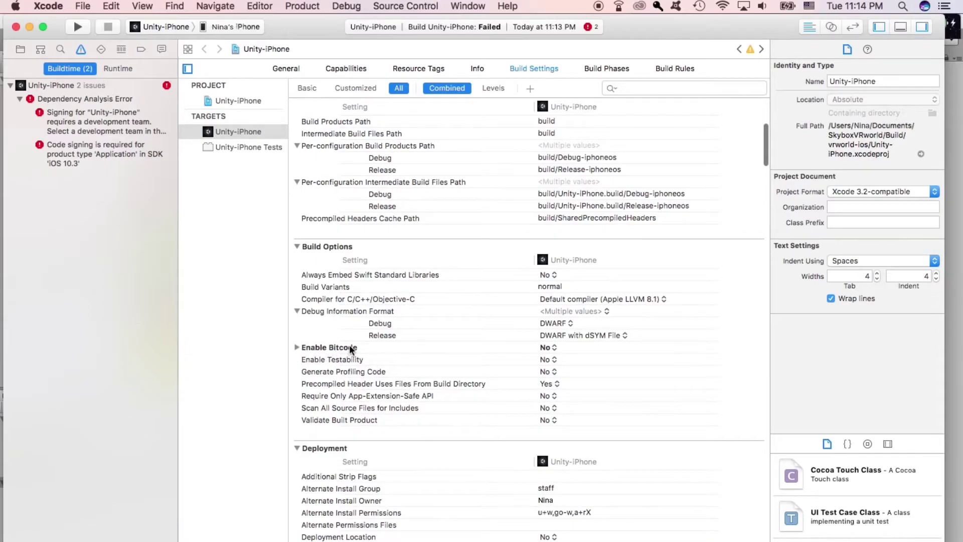
pyautogui.click(555, 348)
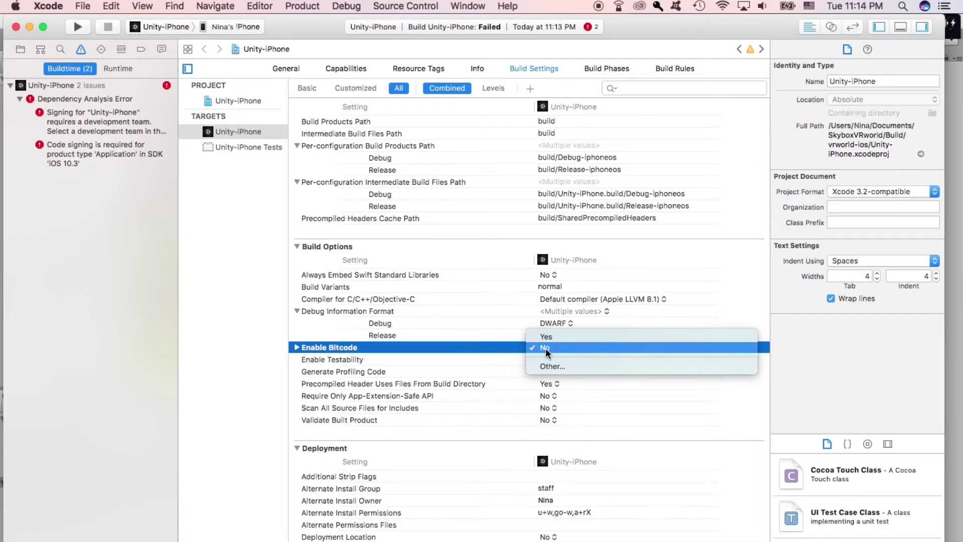
pyautogui.click(546, 348)
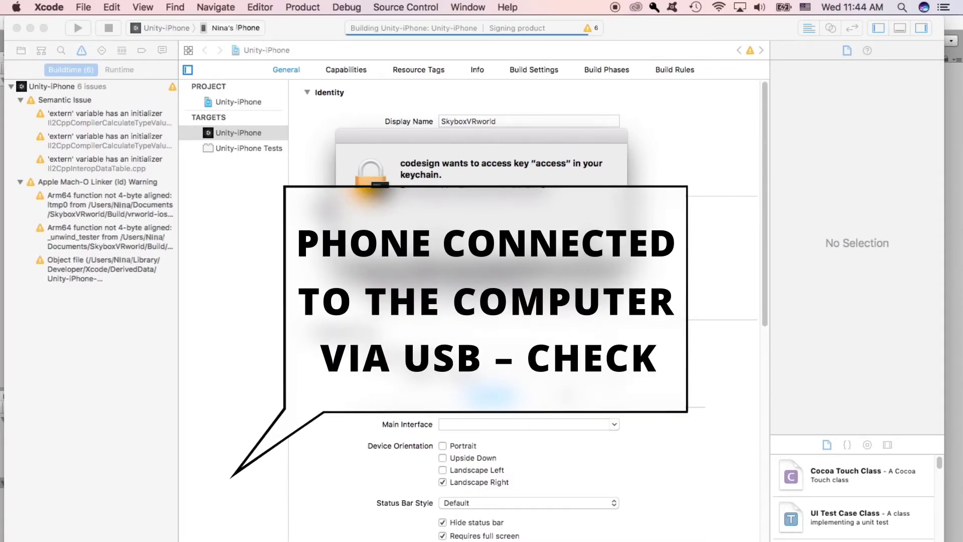
# Allow codesign to use the keychain key so the SkyboxVRworld build can be signed.
pyautogui.click(588, 243)
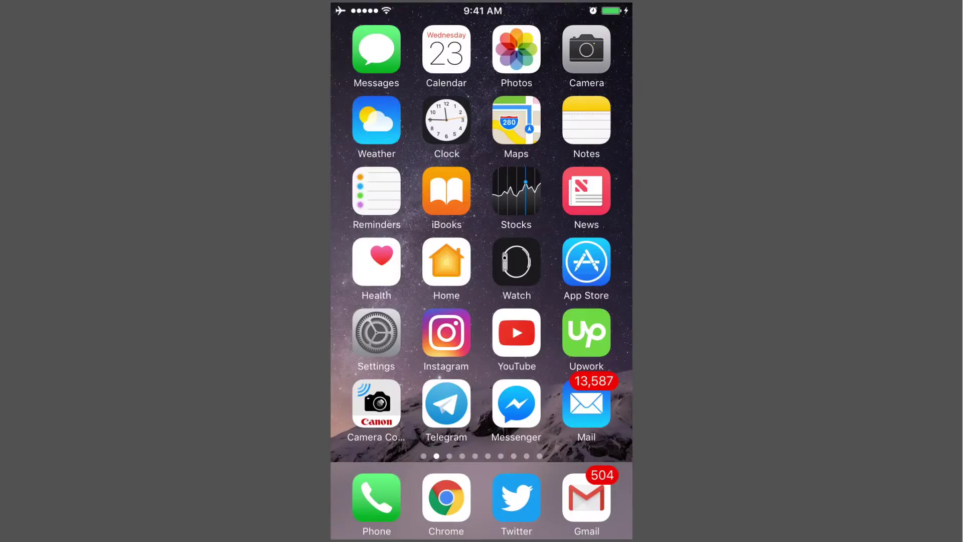
# Dismiss the Untrusted Developer warning and go to General in iOS Settings.
pyautogui.click(376, 329)
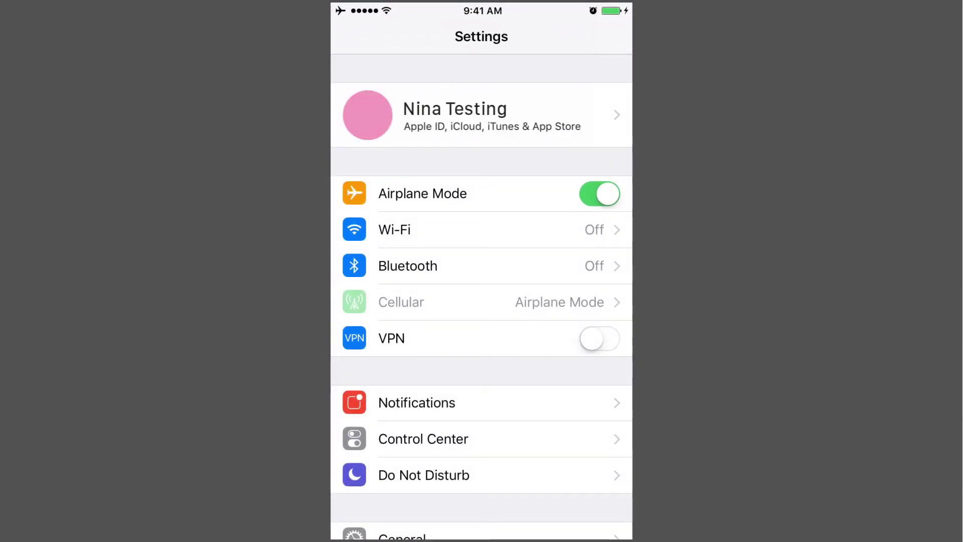
pyautogui.scroll(-3, 482, 296)
pyautogui.scroll(-5, 482, 296)
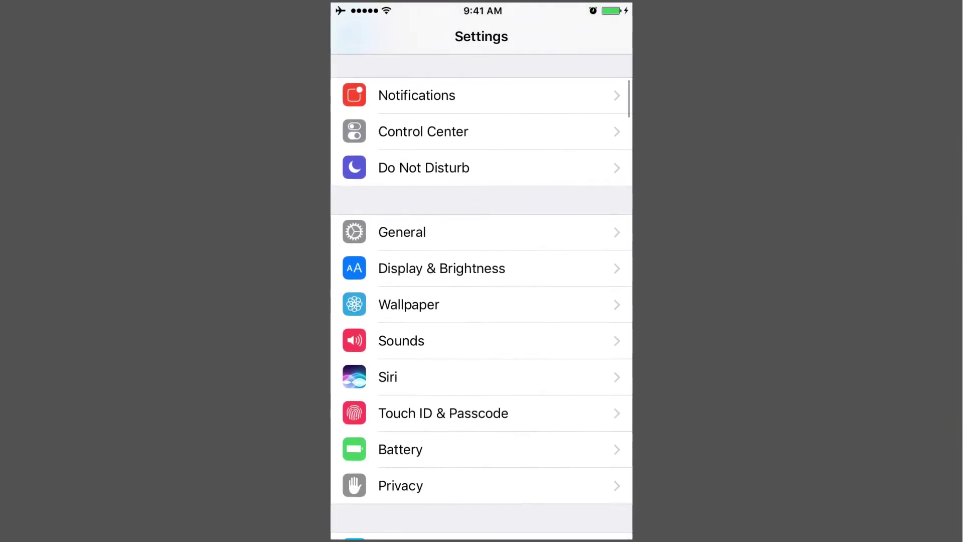
pyautogui.click(401, 124)
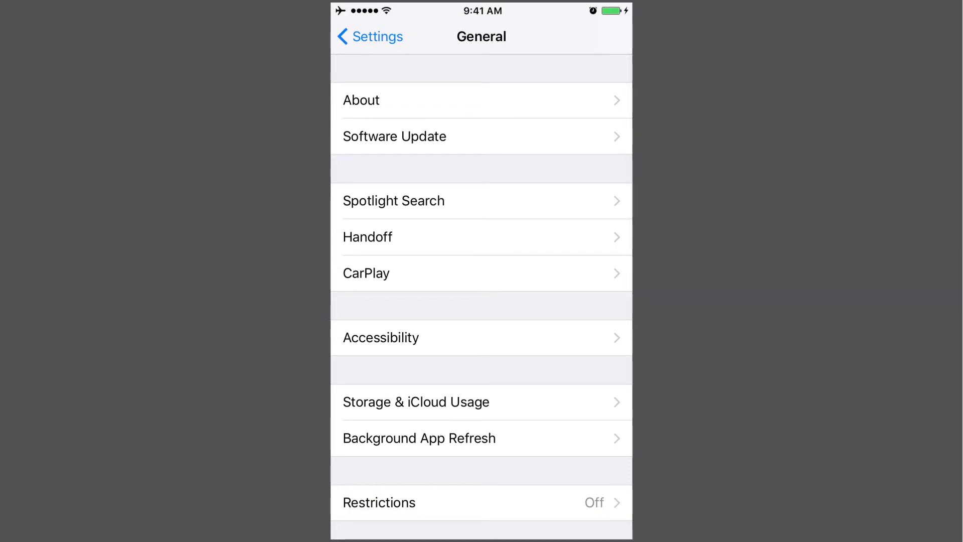
# Open the developer app profile in Profiles & Device Management and bring up Verify App for SkyboxVRworld.
pyautogui.scroll(-10, 482, 296)
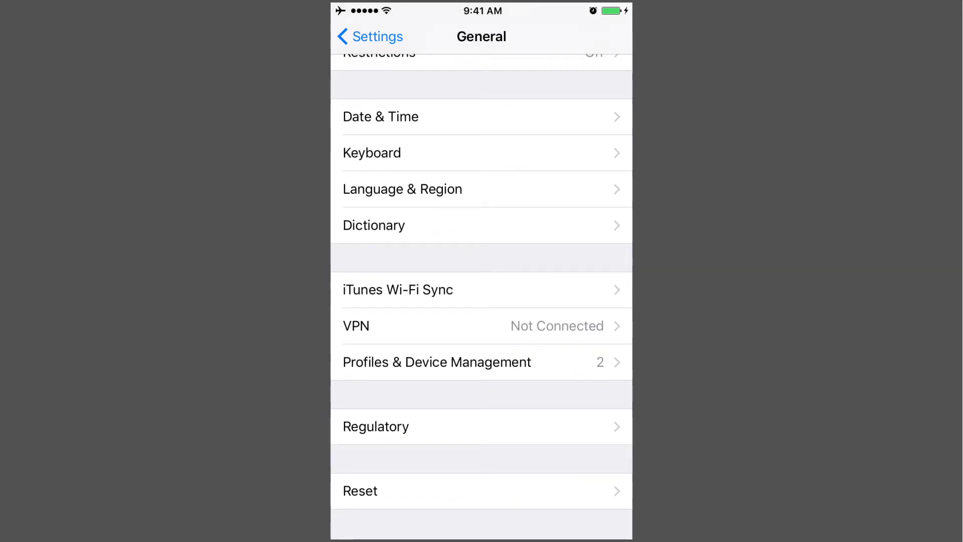
pyautogui.click(436, 362)
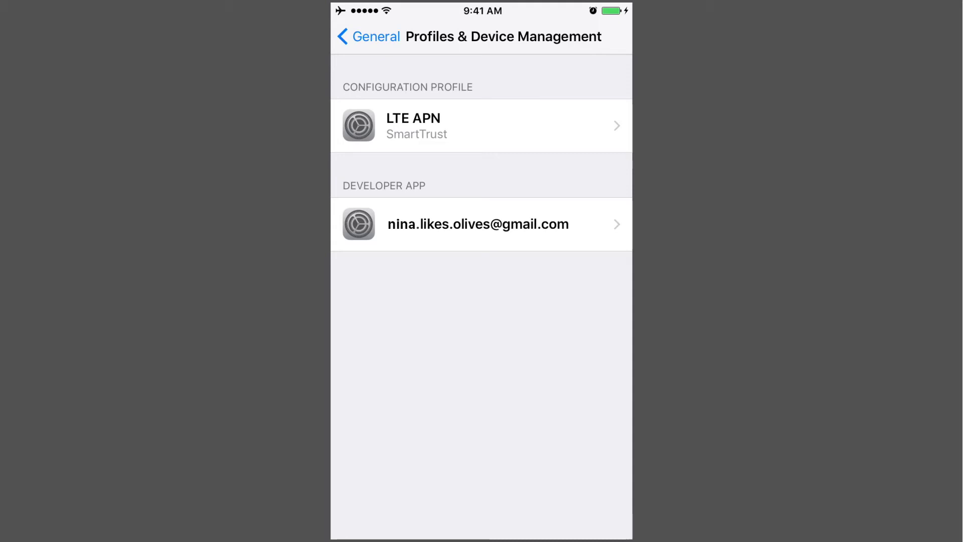
pyautogui.click(478, 223)
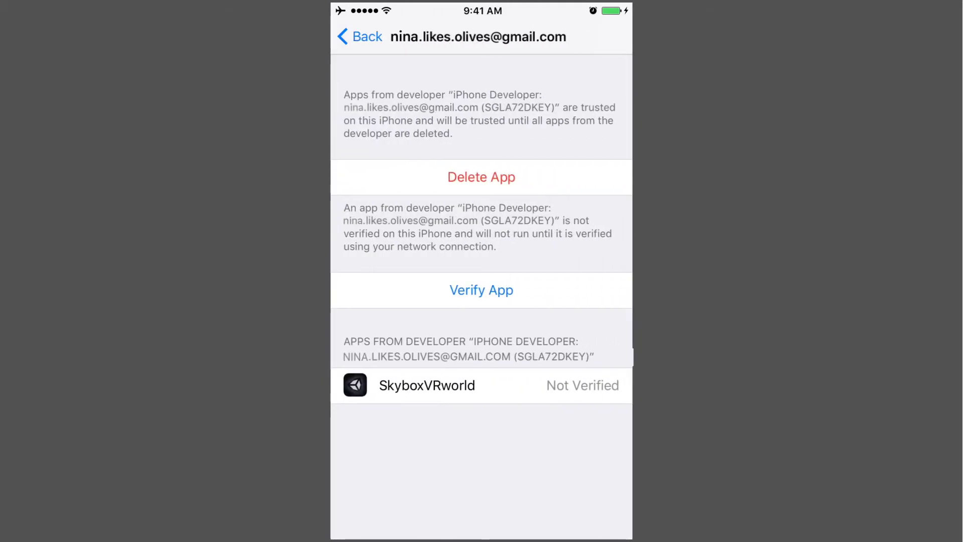
pyautogui.click(482, 290)
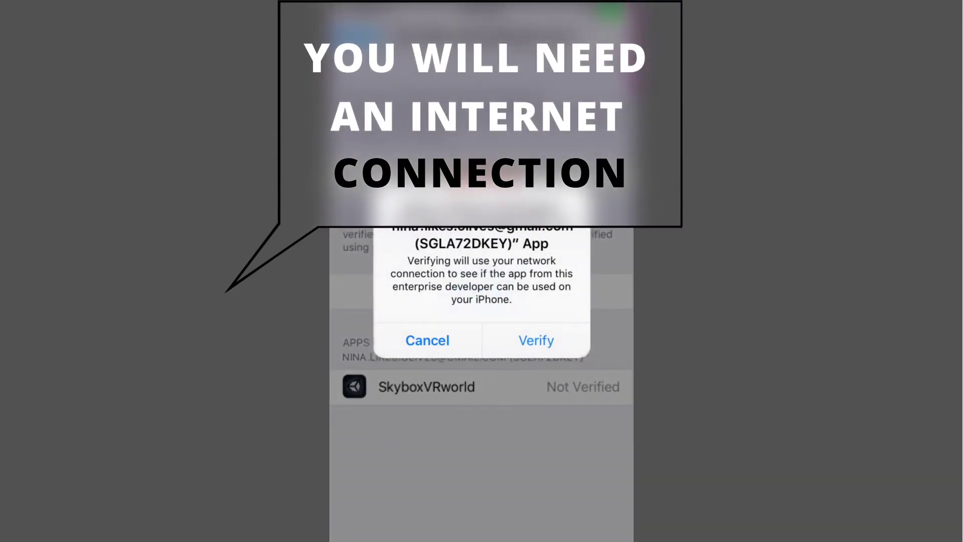